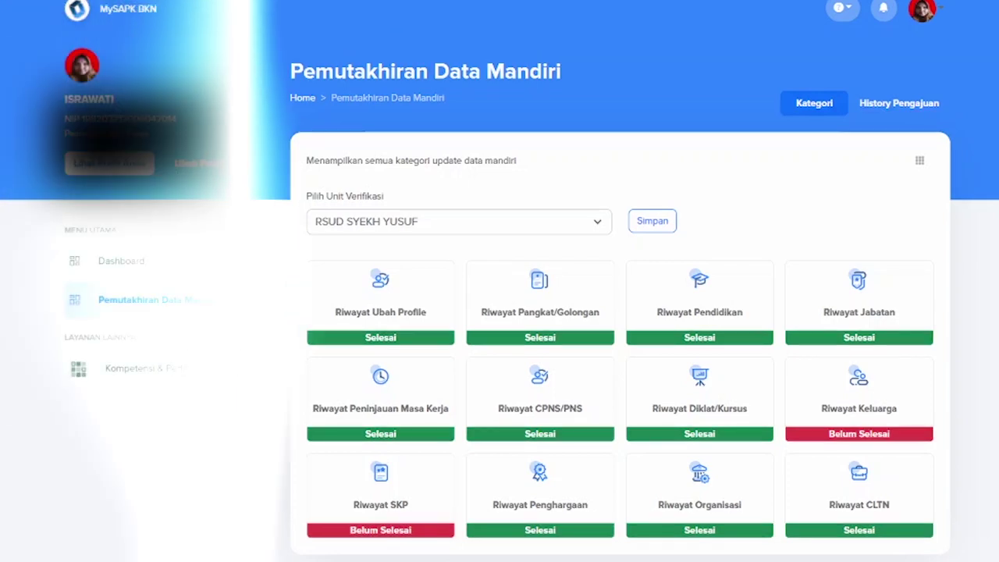
{"action": "left_click", "coordinate": [381, 491]}
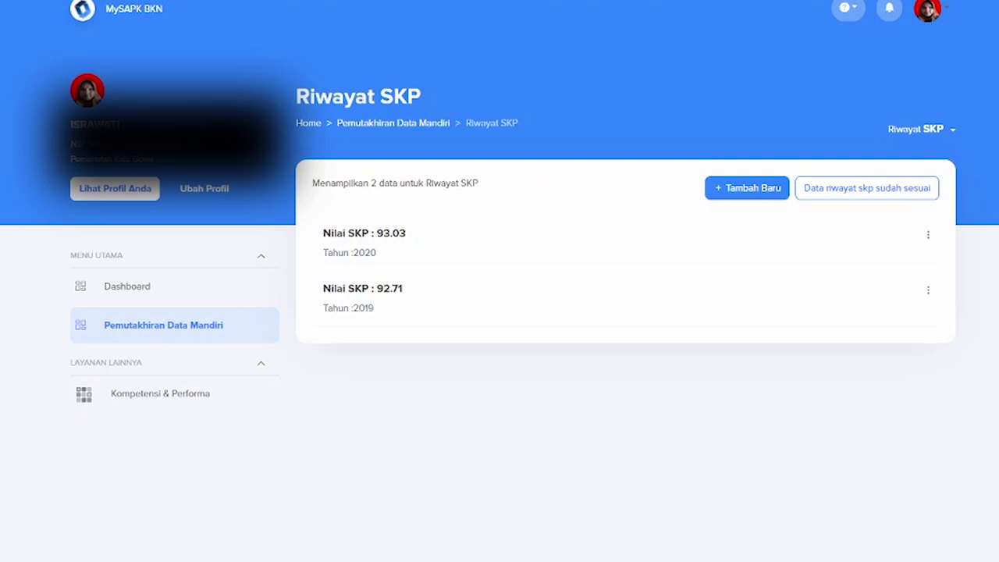
{"action": "left_click", "coordinate": [127, 286]}
{"action": "left_click", "coordinate": [363, 254]}
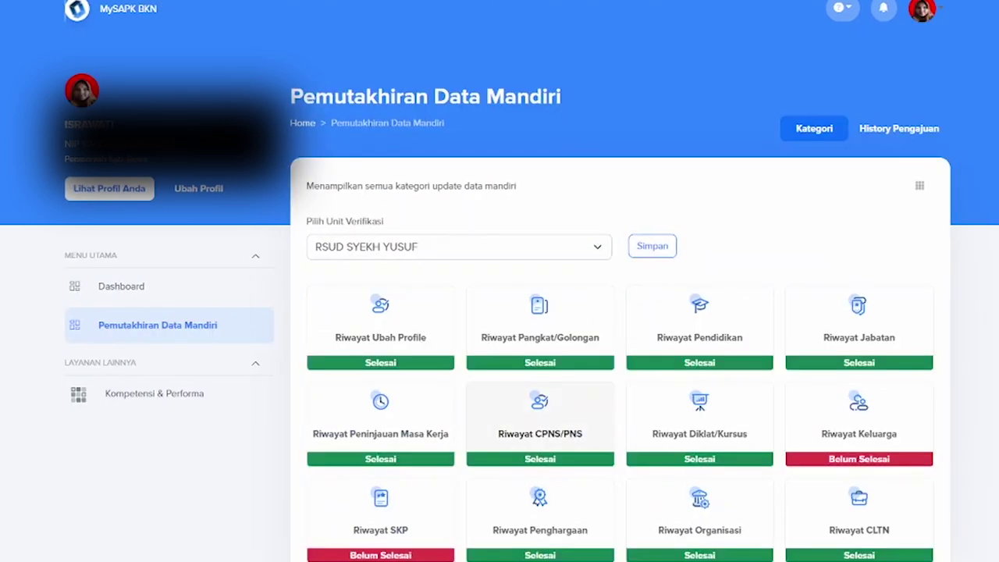
Step: Open the 2020 record in Riwayat SKP for editing
{"action": "scroll", "coordinate": [540, 422], "scroll_direction": "down", "scroll_amount": 1}
{"action": "left_click", "coordinate": [380, 505]}
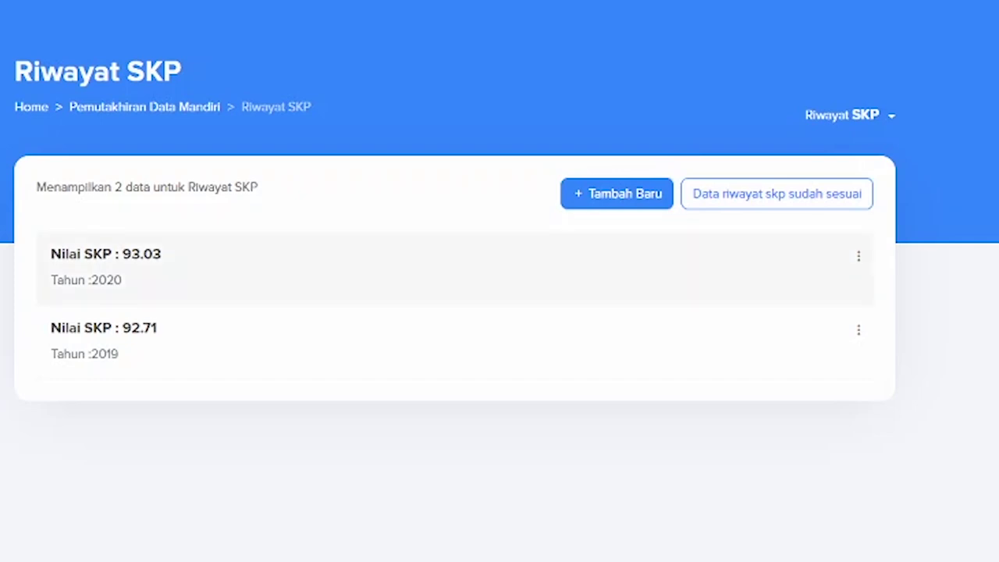
{"action": "left_click", "coordinate": [858, 256]}
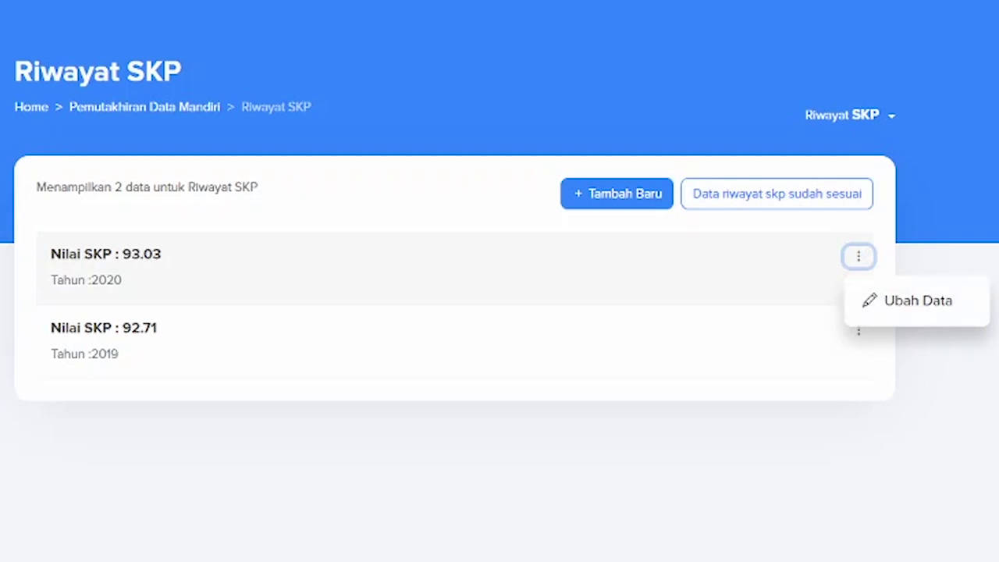
{"action": "left_click", "coordinate": [859, 256]}
{"action": "left_click", "coordinate": [858, 256]}
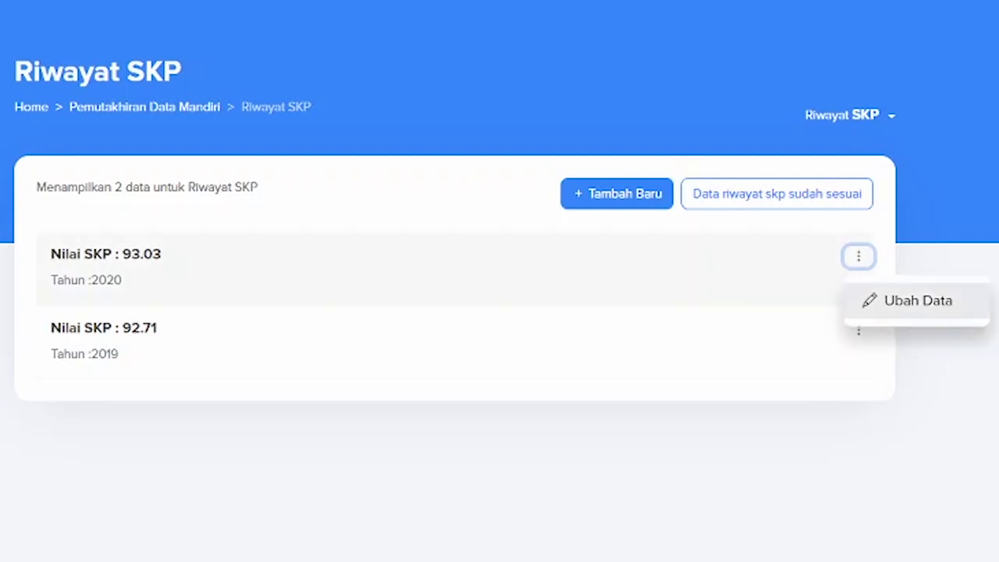
{"action": "left_click", "coordinate": [918, 301]}
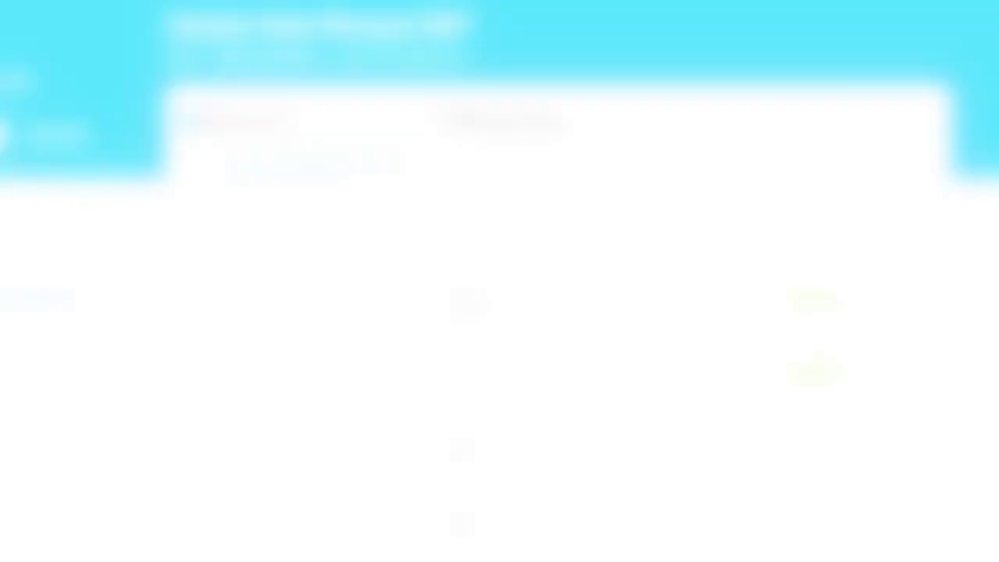
Step: Upload SKP 2020.pdf from the Downloads folder as the supporting document for the 2020 SKP record
{"action": "scroll", "coordinate": [558, 312], "scroll_direction": "down", "scroll_amount": 2}
{"action": "scroll", "coordinate": [557, 313], "scroll_direction": "down", "scroll_amount": 14}
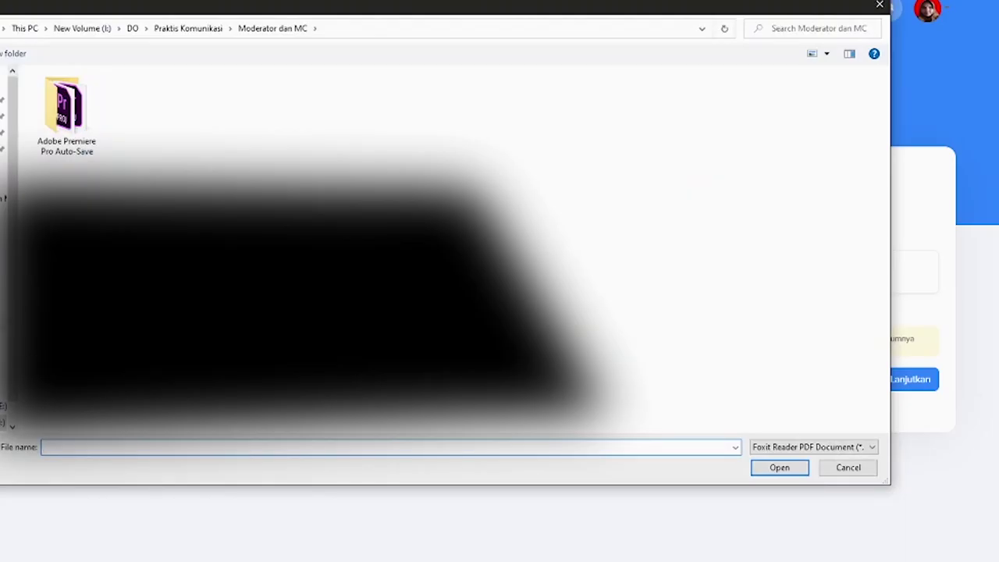
{"action": "left_click", "coordinate": [4, 323]}
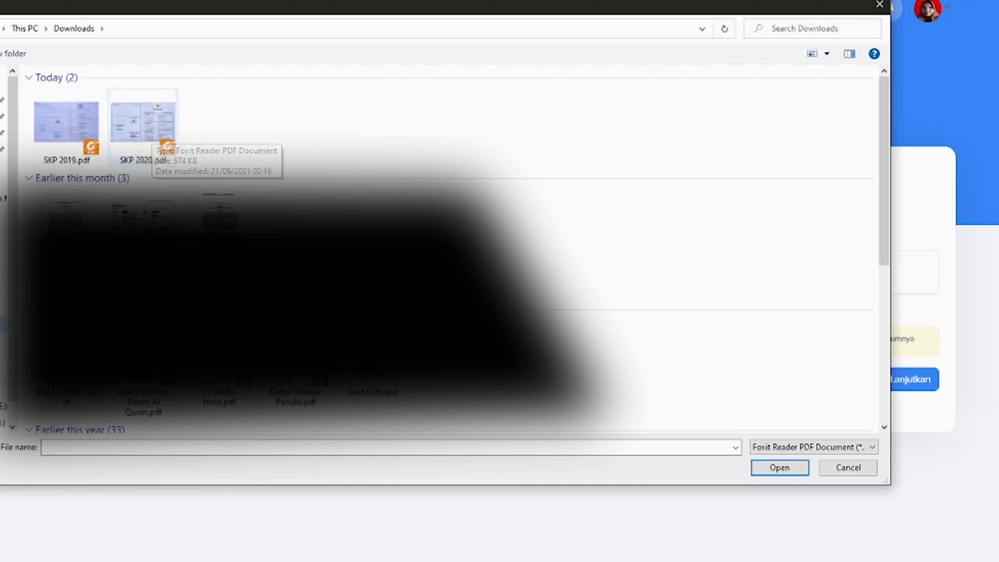
{"action": "left_click", "coordinate": [143, 125]}
{"action": "key", "text": "Return"}
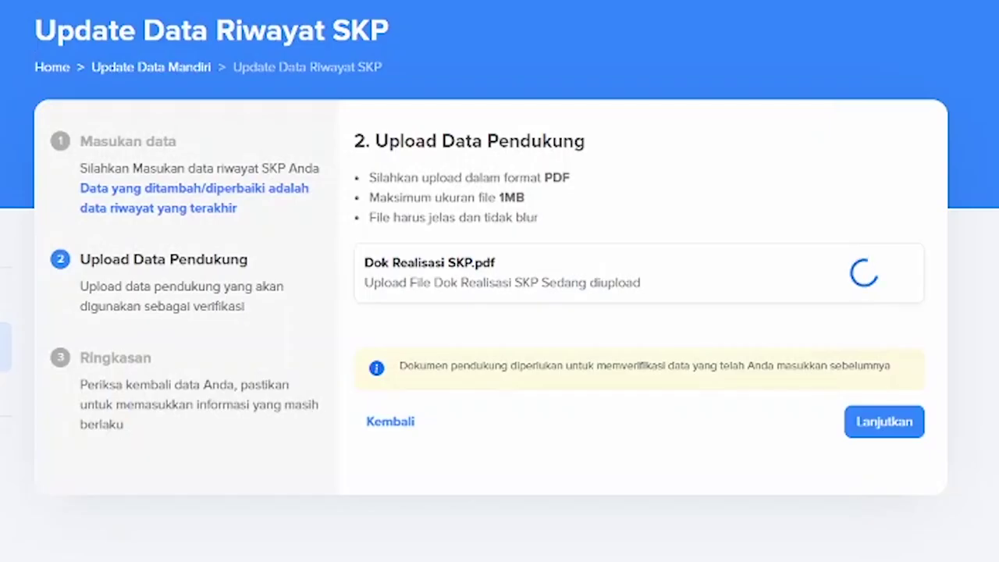
Step: Declare the 2020 SKP data correct in the summary and submit the update
{"action": "left_click", "coordinate": [885, 422]}
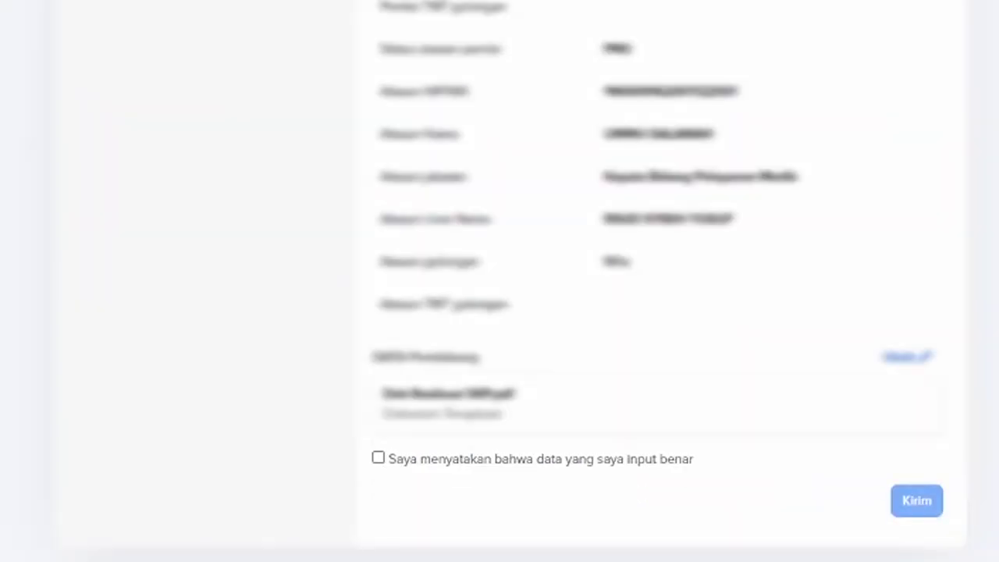
{"action": "left_click", "coordinate": [378, 457]}
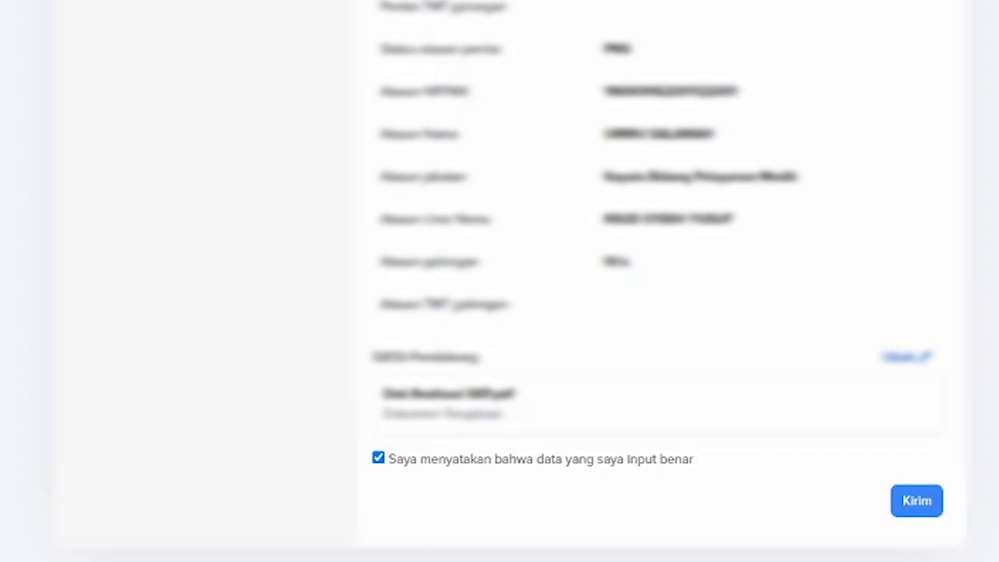
{"action": "left_click", "coordinate": [917, 501]}
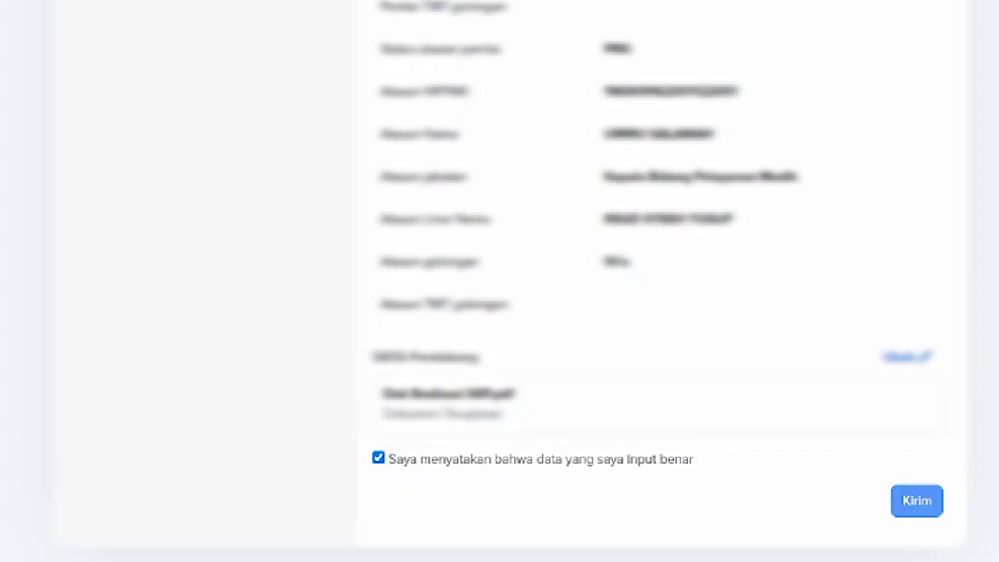
{"action": "left_click", "coordinate": [917, 500]}
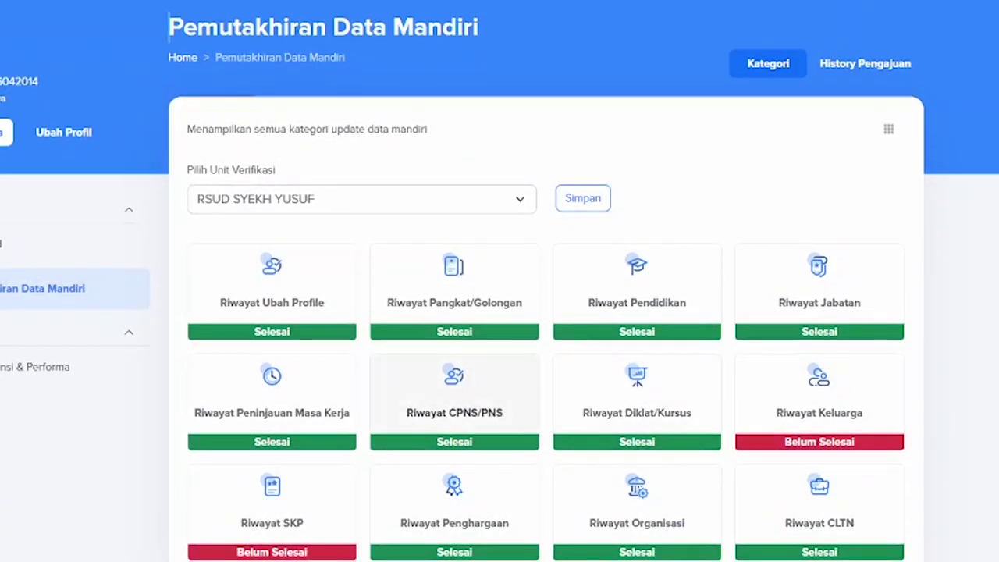
Step: Open the 2019 record in Riwayat SKP for editing
{"action": "left_click", "coordinate": [271, 512]}
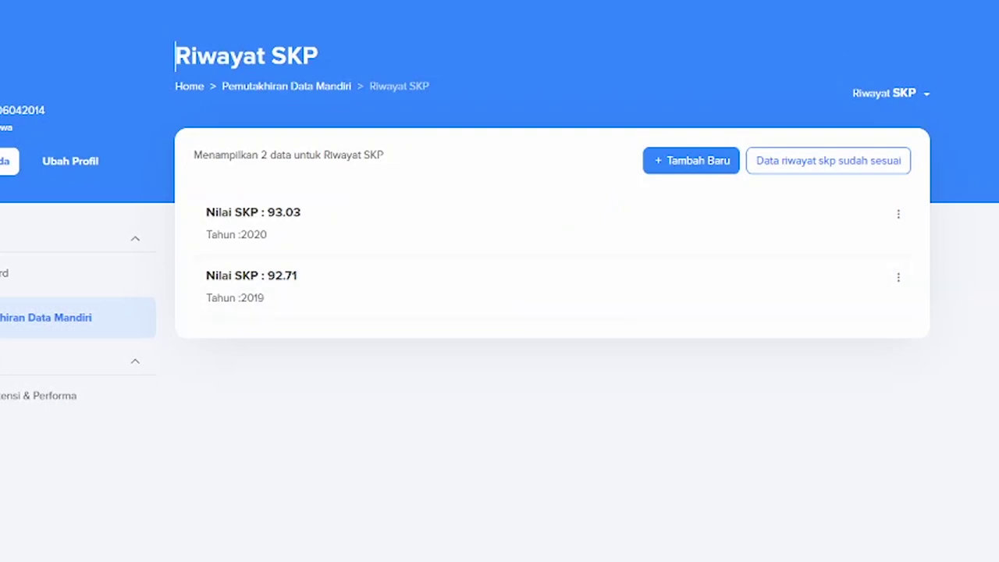
{"action": "left_click", "coordinate": [898, 277]}
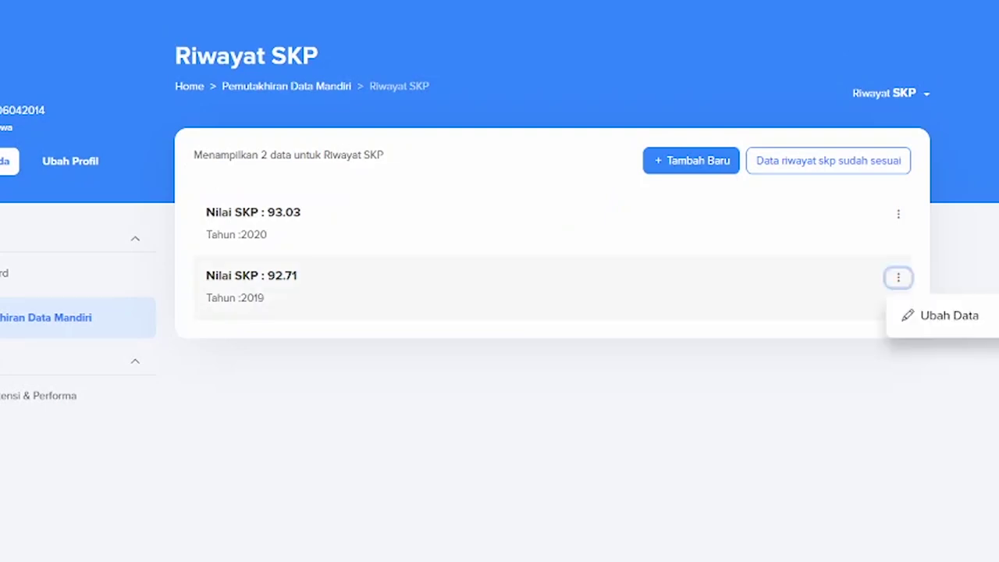
{"action": "left_click", "coordinate": [945, 316]}
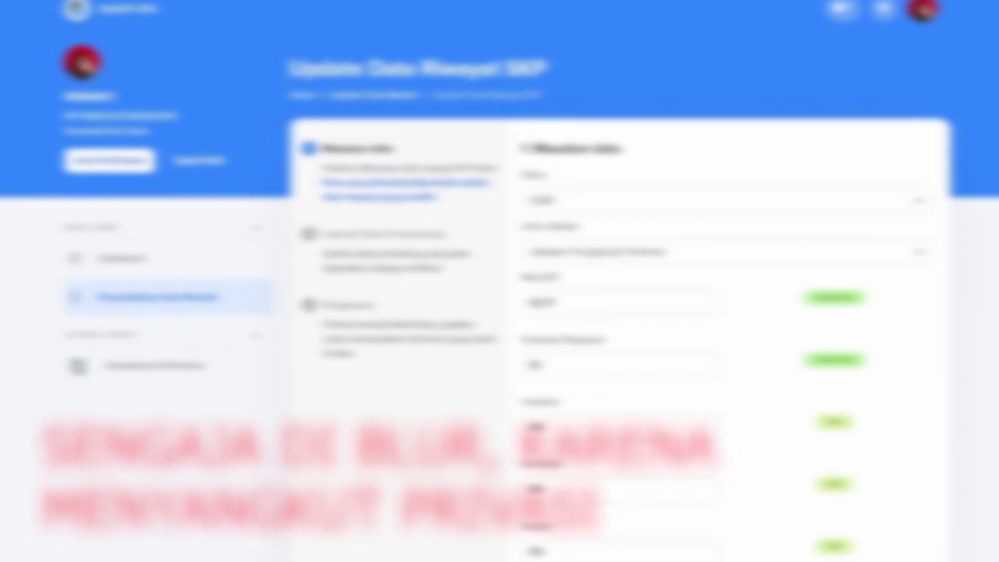
Step: Review the 2019 SKP form, including the year, position type, scores, assessor data and assessor's superior data
{"action": "scroll", "coordinate": [612, 340], "scroll_direction": "down", "scroll_amount": 12}
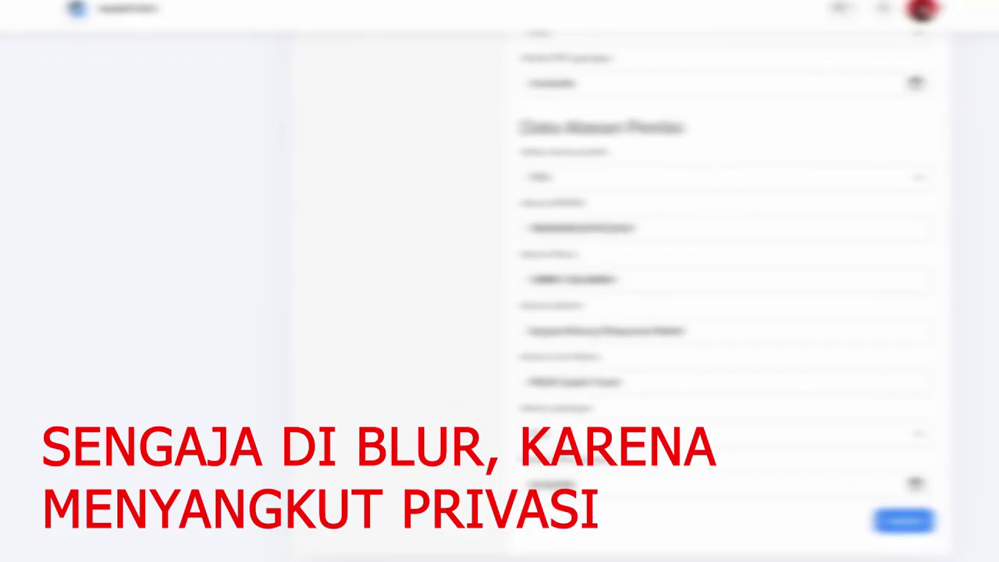
{"action": "left_click", "coordinate": [904, 521]}
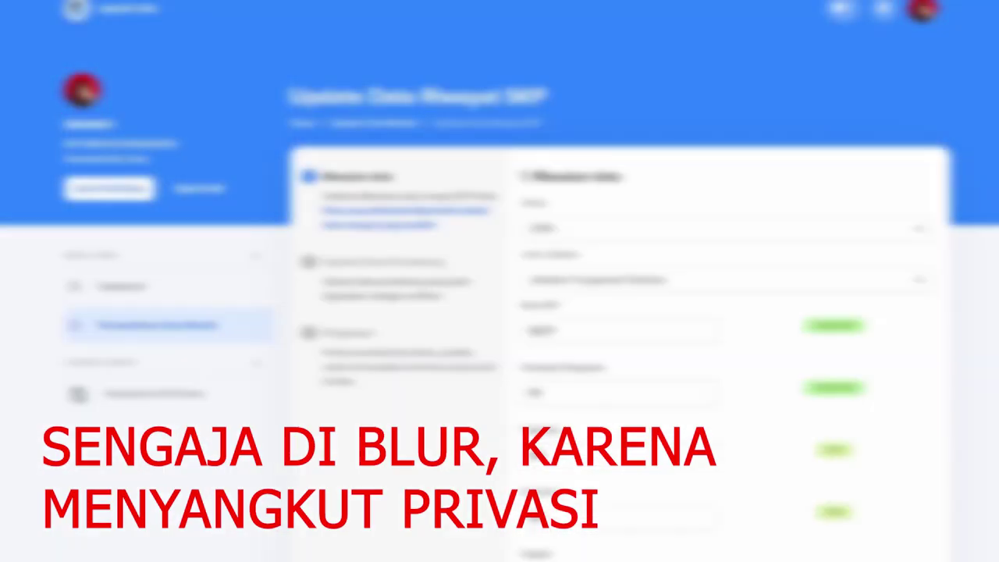
{"action": "scroll", "coordinate": [617, 312], "scroll_direction": "down", "scroll_amount": 5}
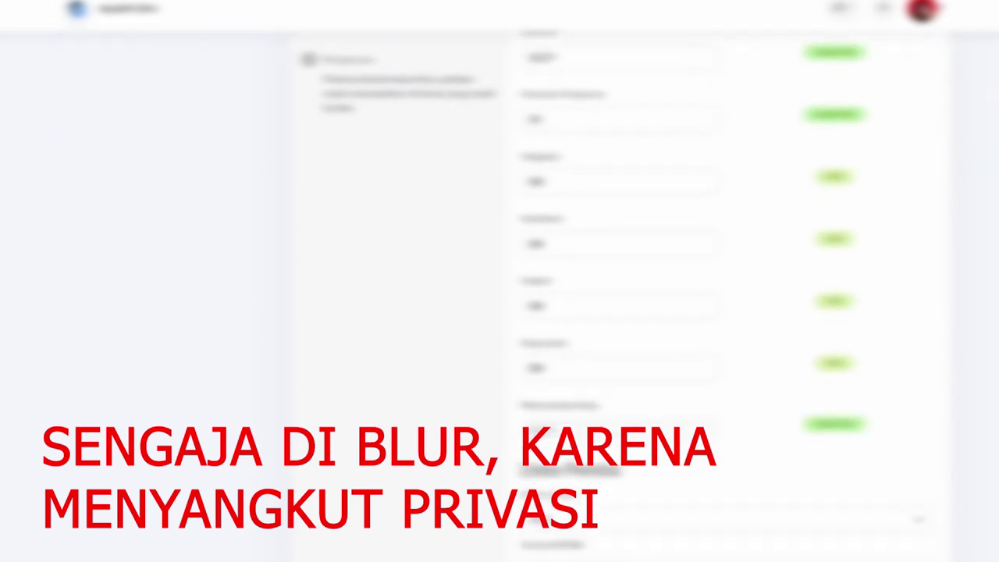
{"action": "scroll", "coordinate": [617, 312], "scroll_direction": "down", "scroll_amount": 2}
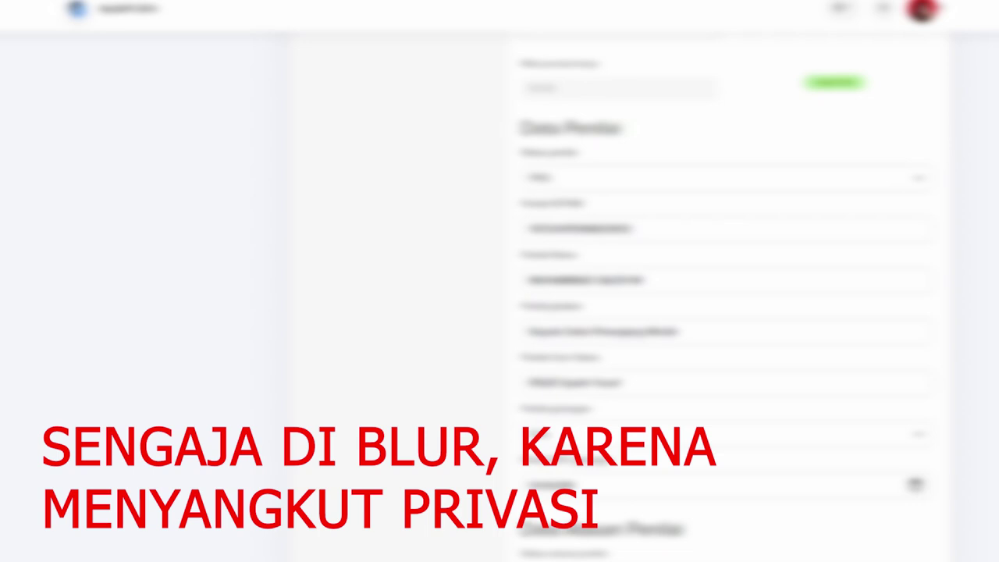
{"action": "scroll", "coordinate": [617, 313], "scroll_direction": "up", "scroll_amount": 7}
{"action": "scroll", "coordinate": [617, 312], "scroll_direction": "down", "scroll_amount": 2}
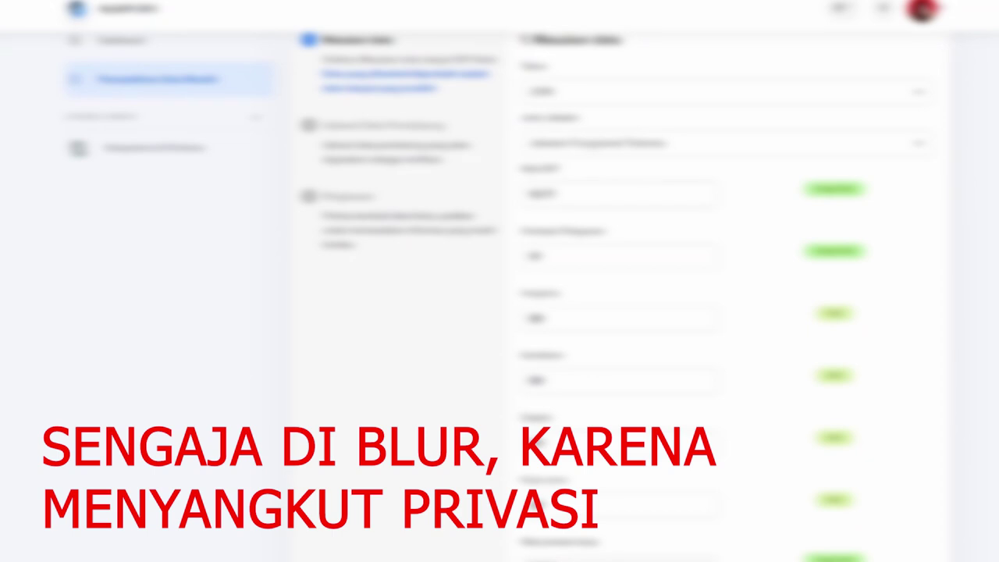
{"action": "scroll", "coordinate": [616, 312], "scroll_direction": "down", "scroll_amount": 2}
{"action": "scroll", "coordinate": [616, 313], "scroll_direction": "down", "scroll_amount": 10}
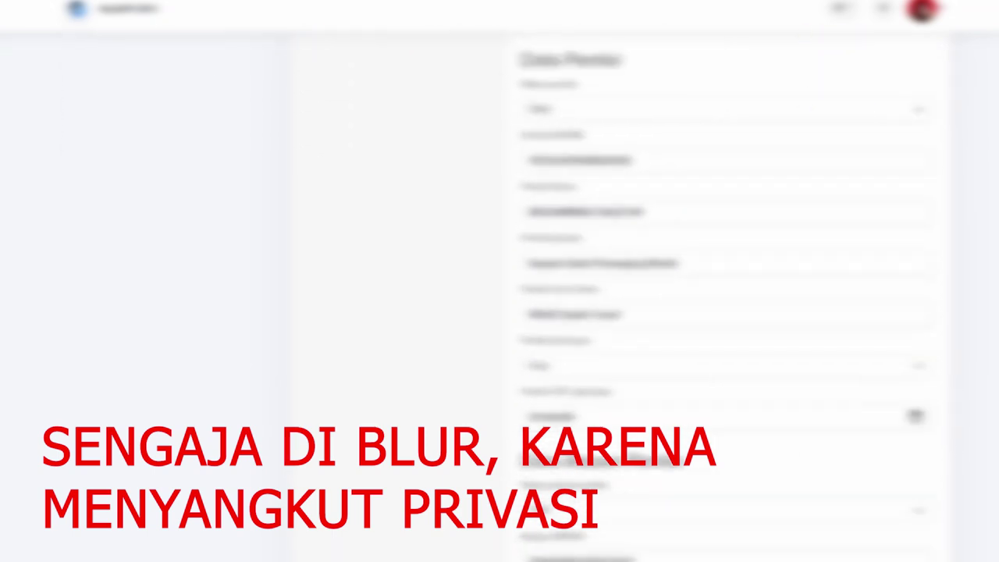
{"action": "scroll", "coordinate": [617, 312], "scroll_direction": "up", "scroll_amount": 12}
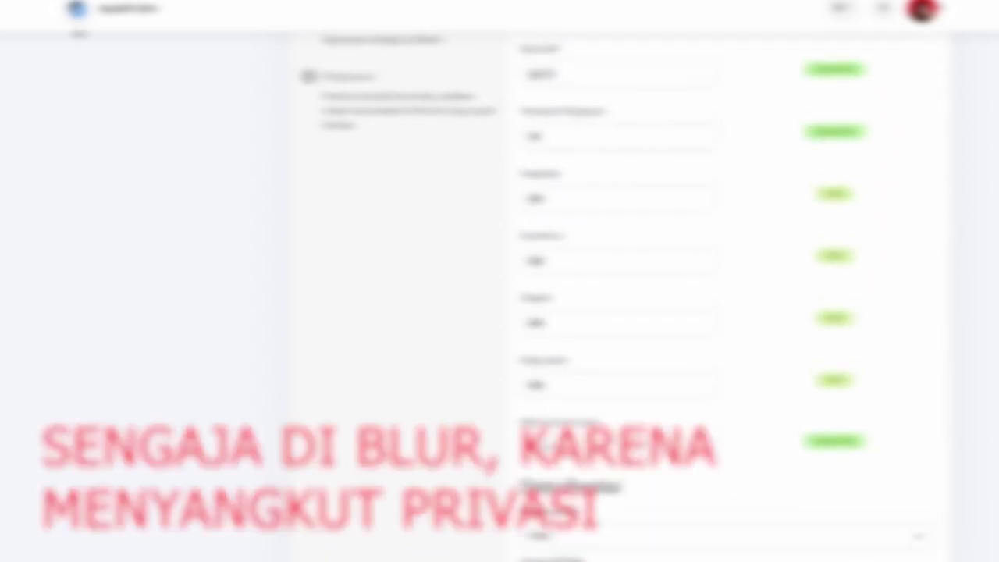
{"action": "scroll", "coordinate": [616, 313], "scroll_direction": "down", "scroll_amount": 1}
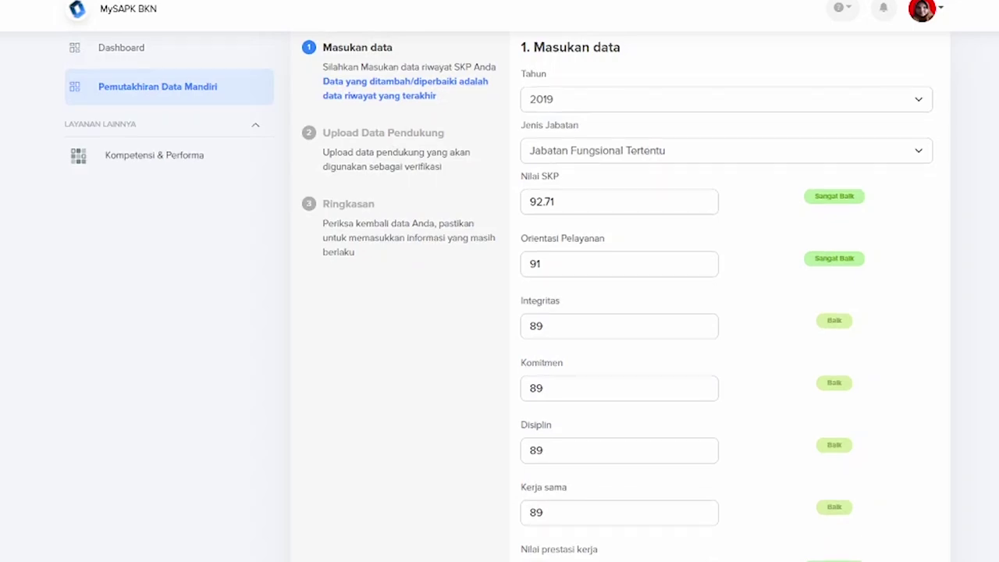
{"action": "scroll", "coordinate": [726, 312], "scroll_direction": "down", "scroll_amount": 2}
{"action": "scroll", "coordinate": [726, 313], "scroll_direction": "up", "scroll_amount": 1}
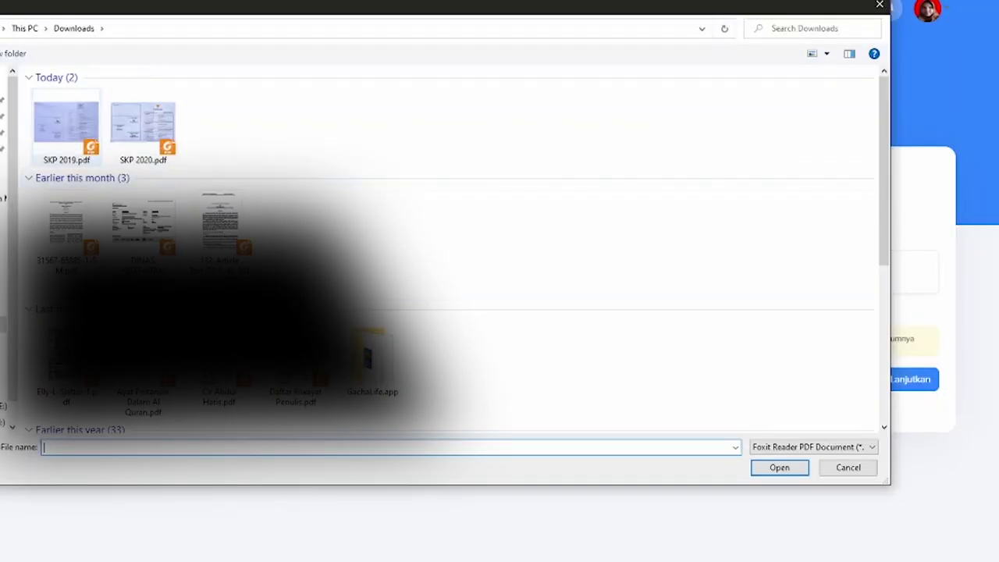
Step: Upload SKP 2019.pdf from the Downloads folder as the supporting document for the 2019 SKP record
{"action": "left_click", "coordinate": [67, 128]}
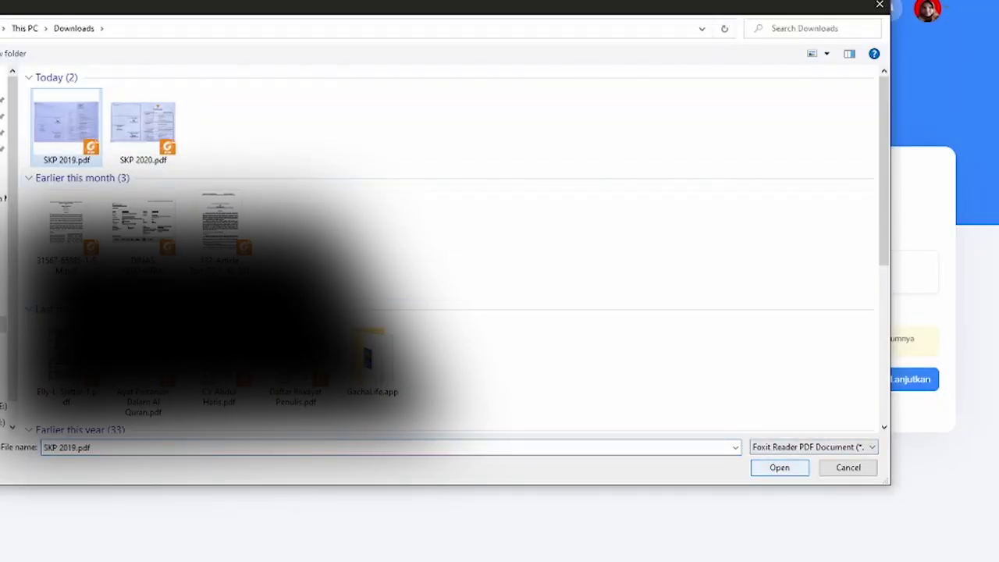
{"action": "key", "text": "Return"}
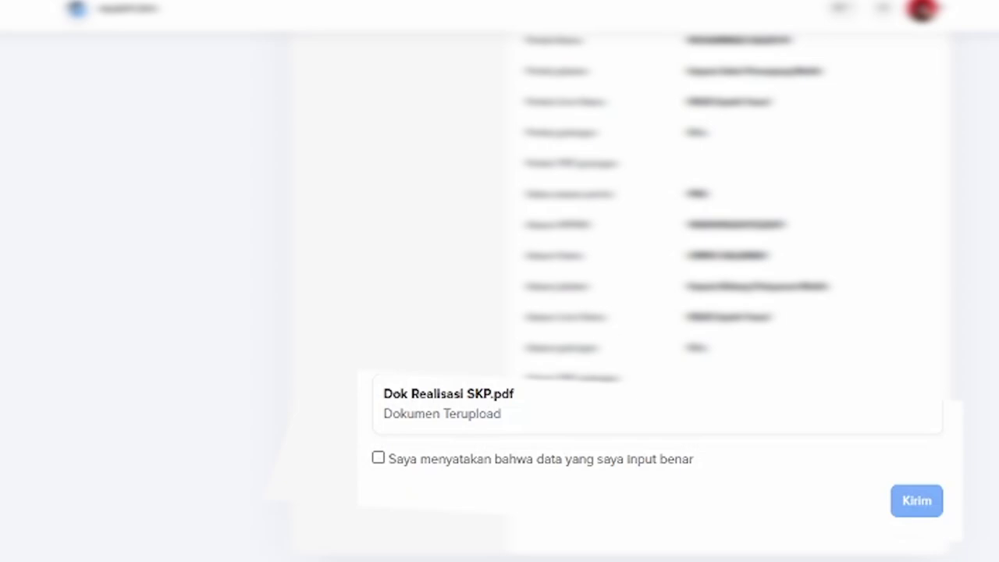
{"action": "scroll", "coordinate": [678, 210], "scroll_direction": "up", "scroll_amount": 1}
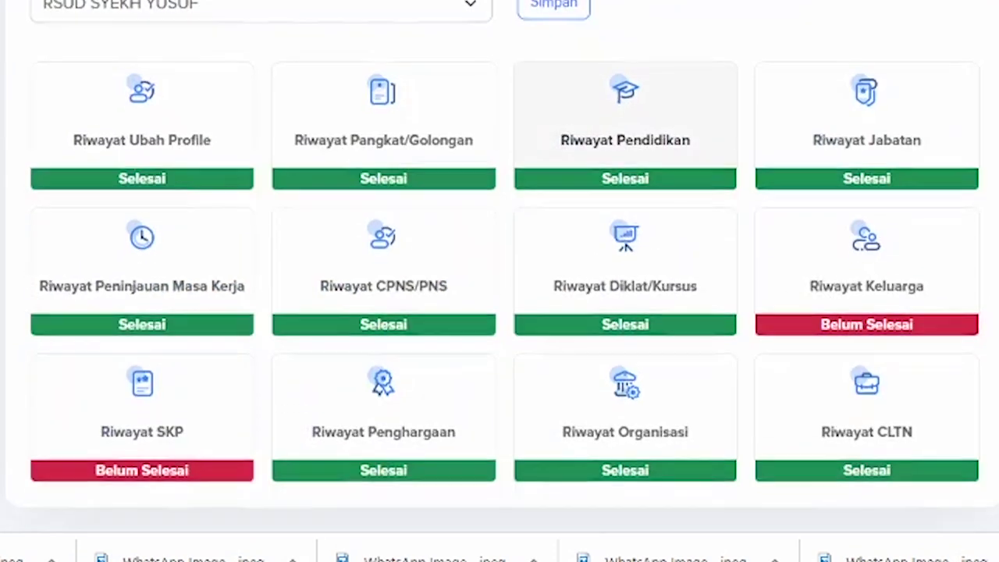
{"action": "scroll", "coordinate": [625, 257], "scroll_direction": "down", "scroll_amount": 1}
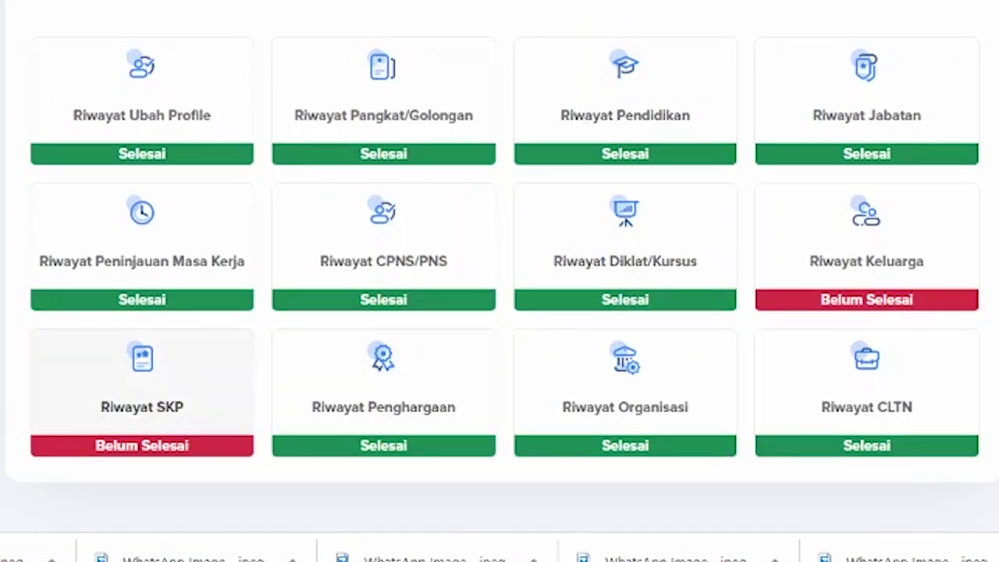